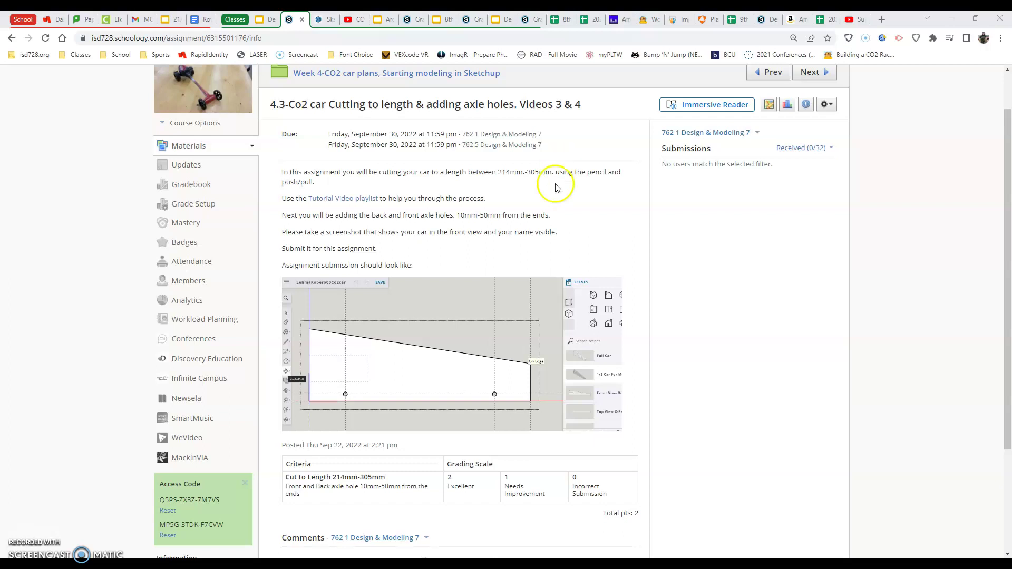
Switch to the CO2 car model in SketchUp and display the body in the front view.
left_click(366, 201)
left_click(327, 22)
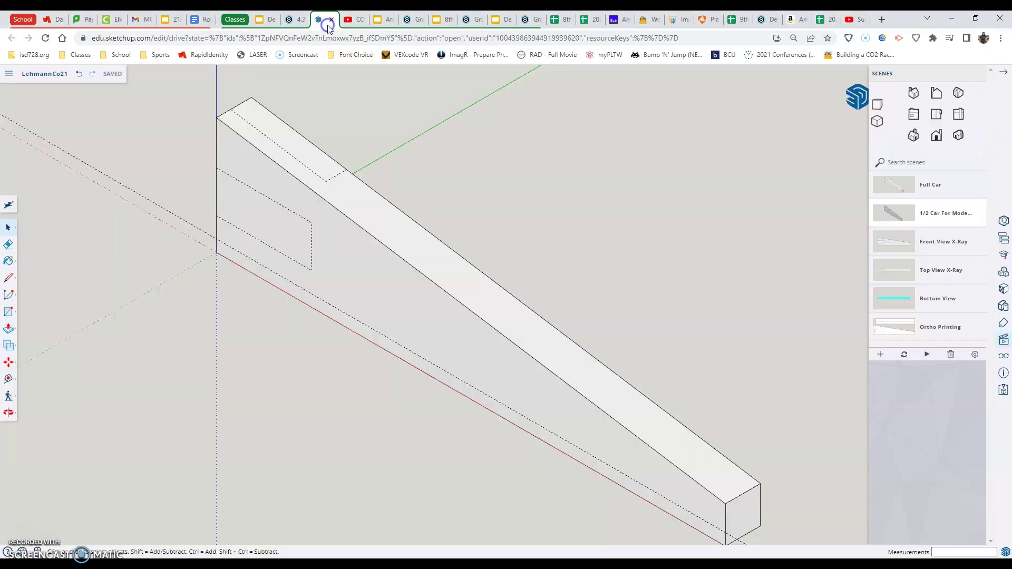
left_click(937, 139)
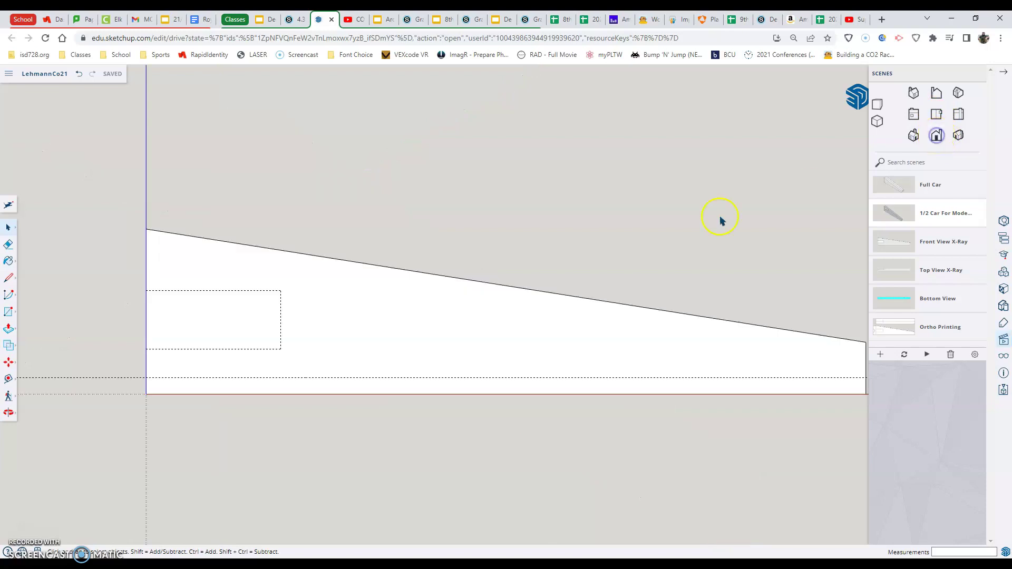
Examine the car body's side profile along its full length in the front view.
scroll(583, 251, "down", 3)
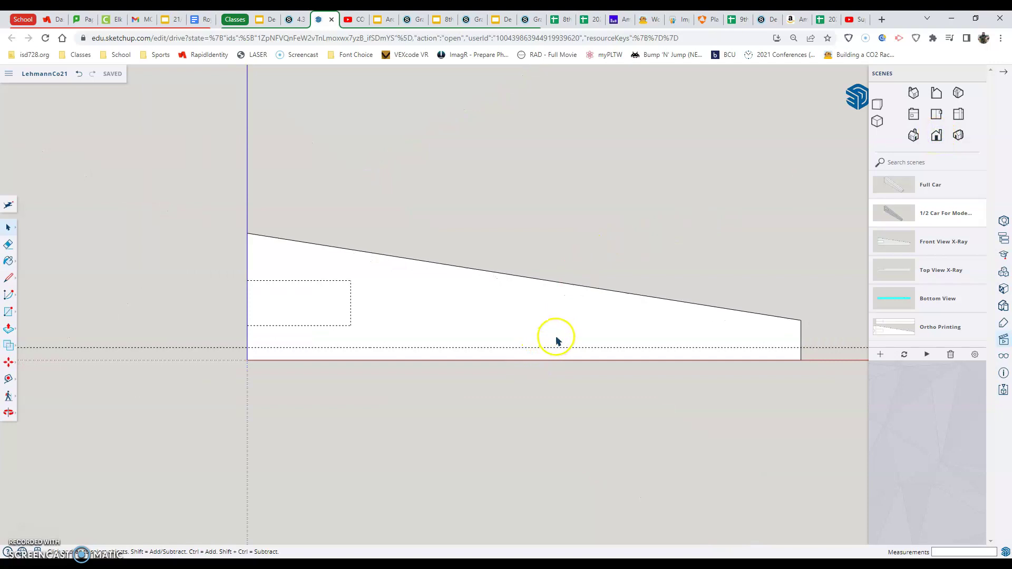
scroll(555, 339, "down", 2)
scroll(737, 342, "up", 2)
scroll(737, 343, "up", 1)
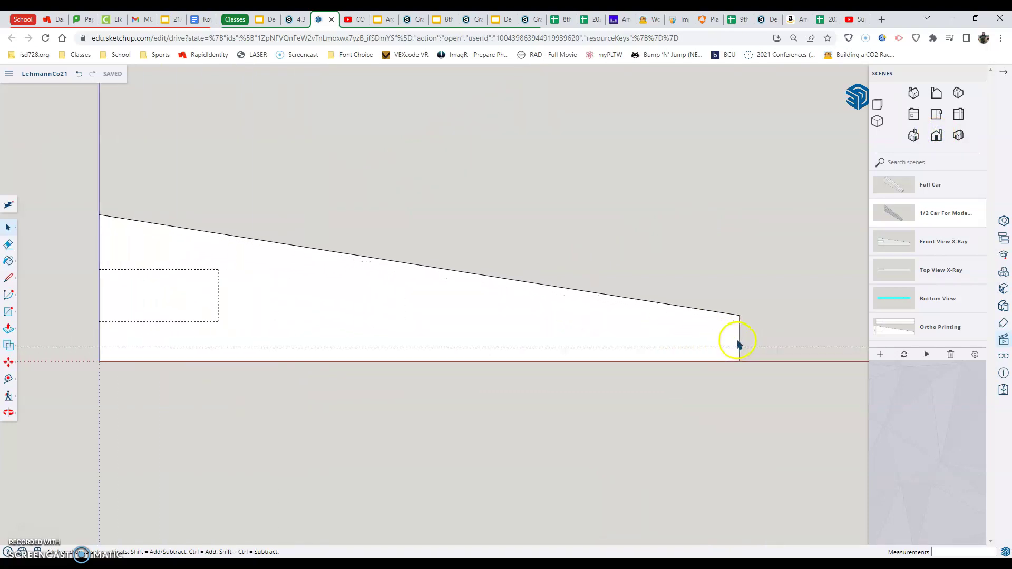
scroll(728, 340, "up", 1)
scroll(729, 339, "down", 1)
scroll(728, 339, "down", 1)
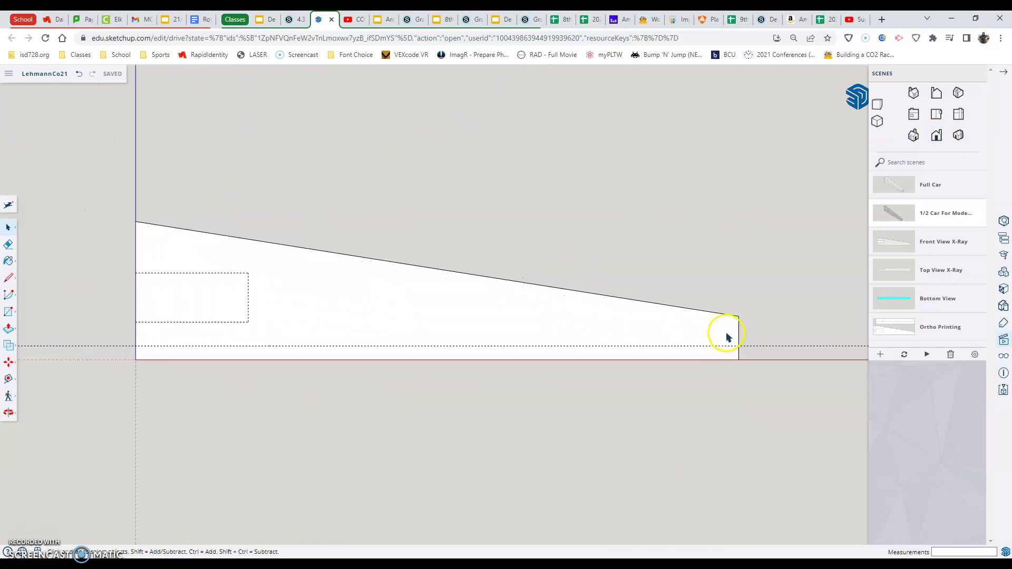
scroll(613, 336, "up", 1)
scroll(614, 335, "up", 1)
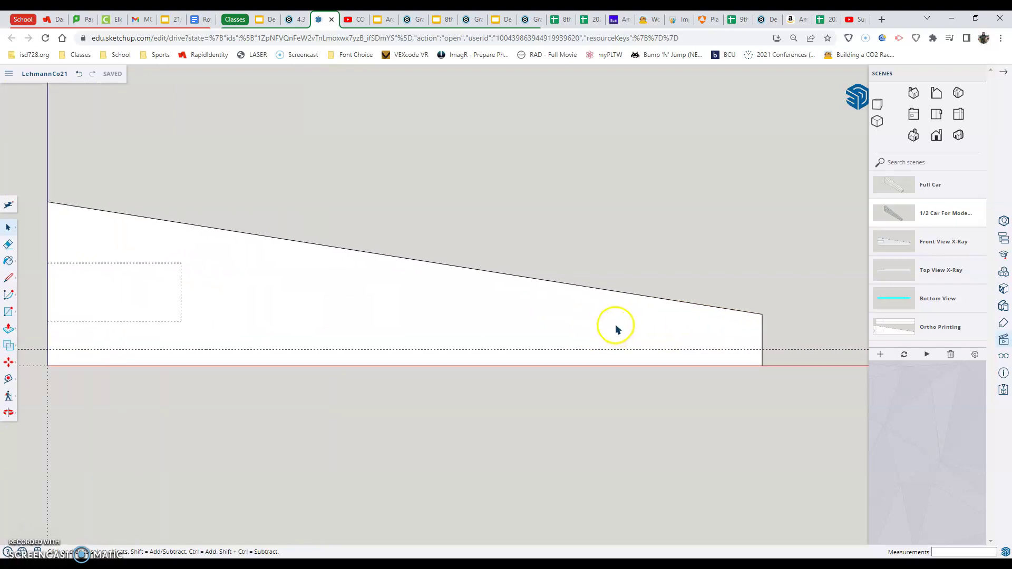
scroll(614, 327, "down", 1)
scroll(615, 316, "down", 1)
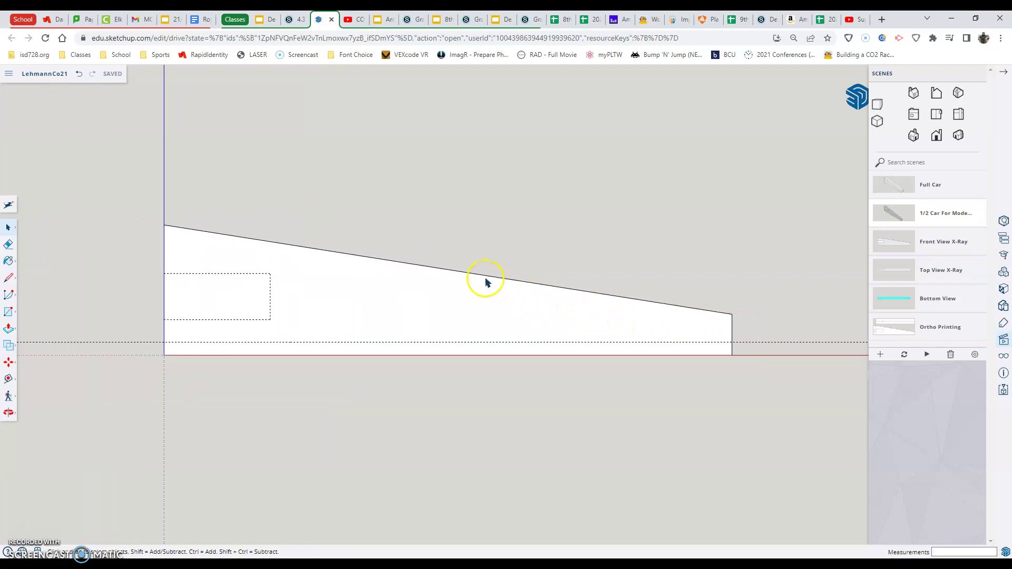
scroll(485, 280, "up", 3)
scroll(485, 279, "down", 1)
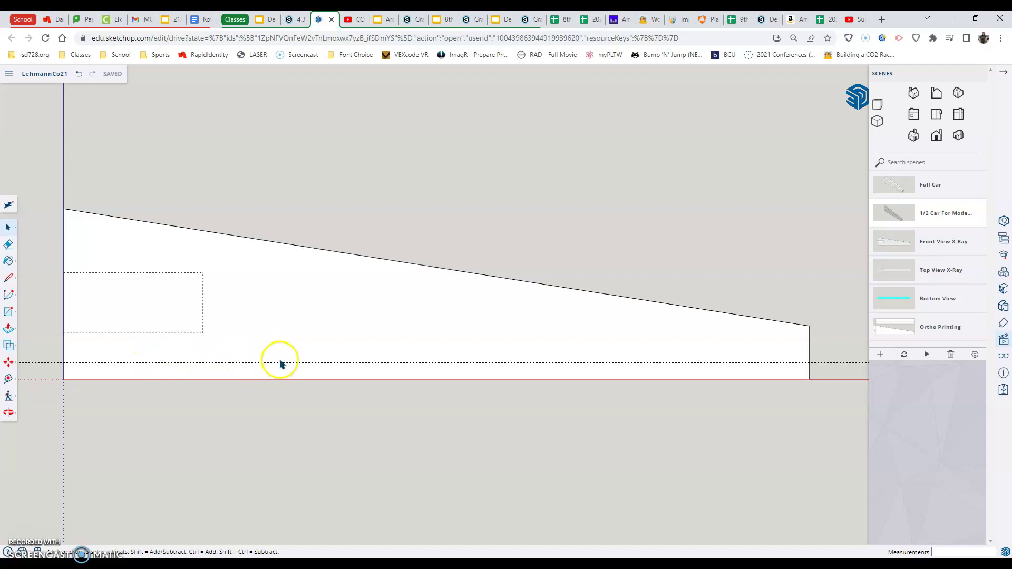
Open the car body component for editing and place a vertical guide 250 mm from its tall end with the Tape Measure tool.
right_click(309, 327)
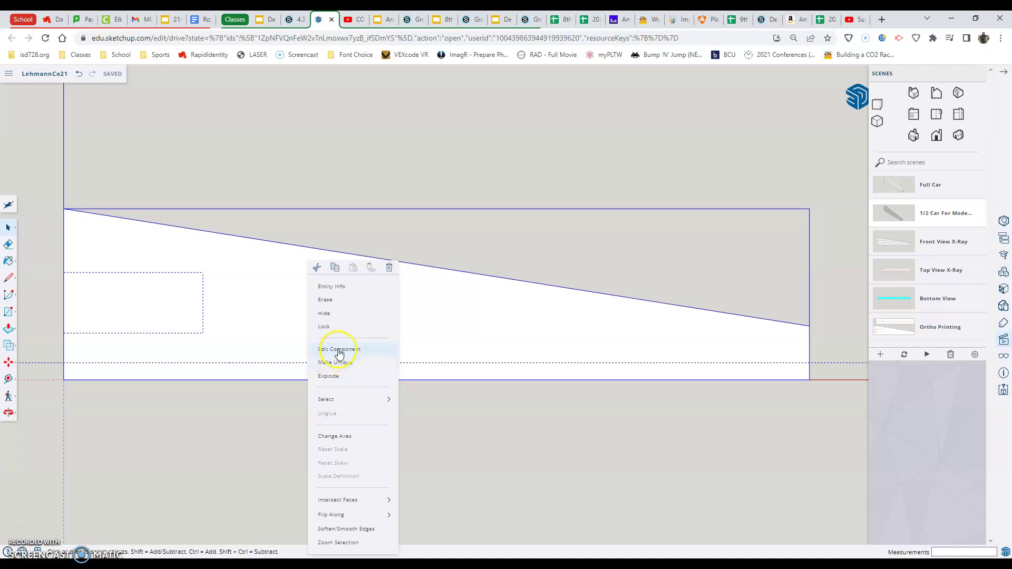
left_click(319, 349)
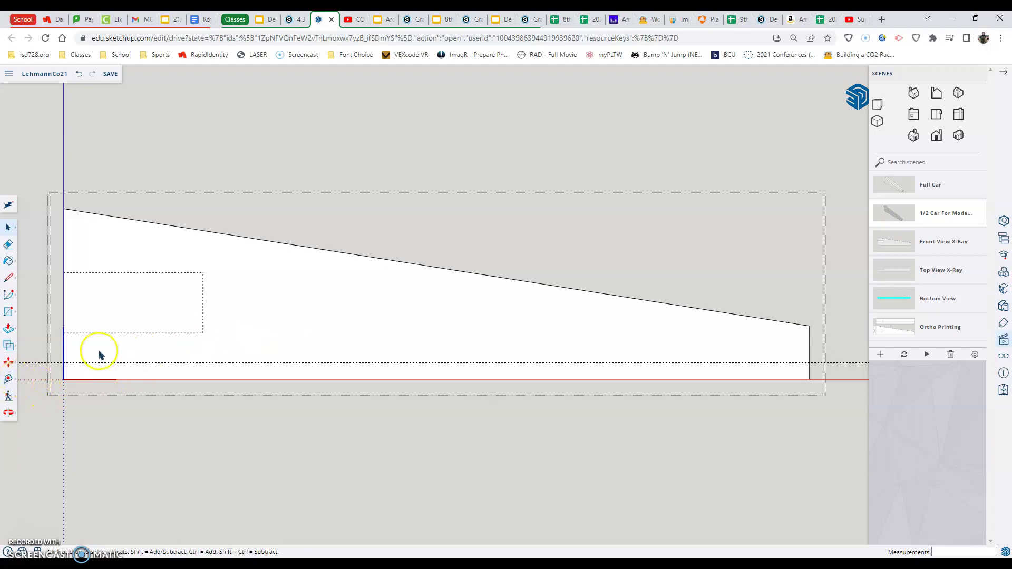
left_click(11, 380)
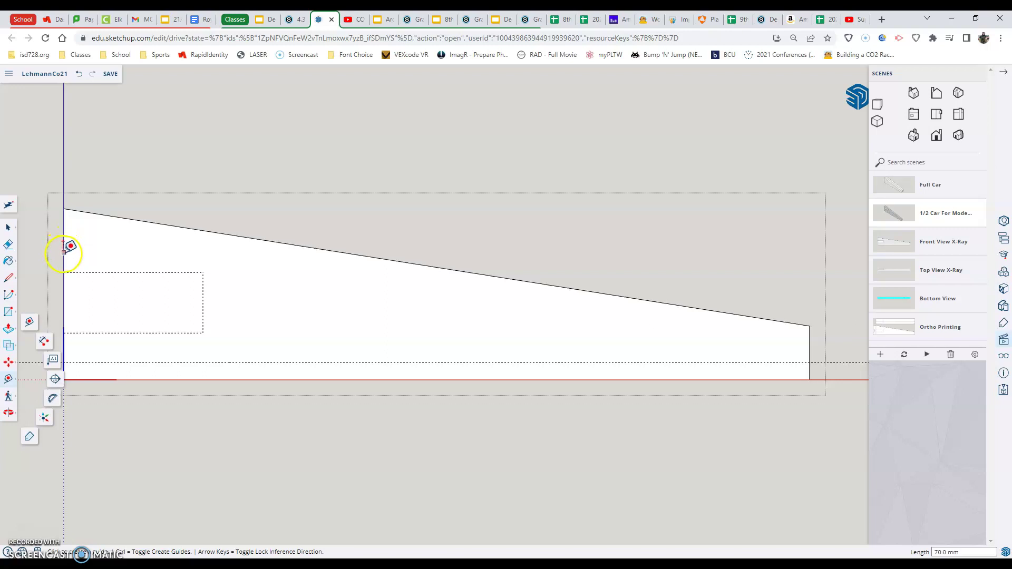
left_click(30, 322)
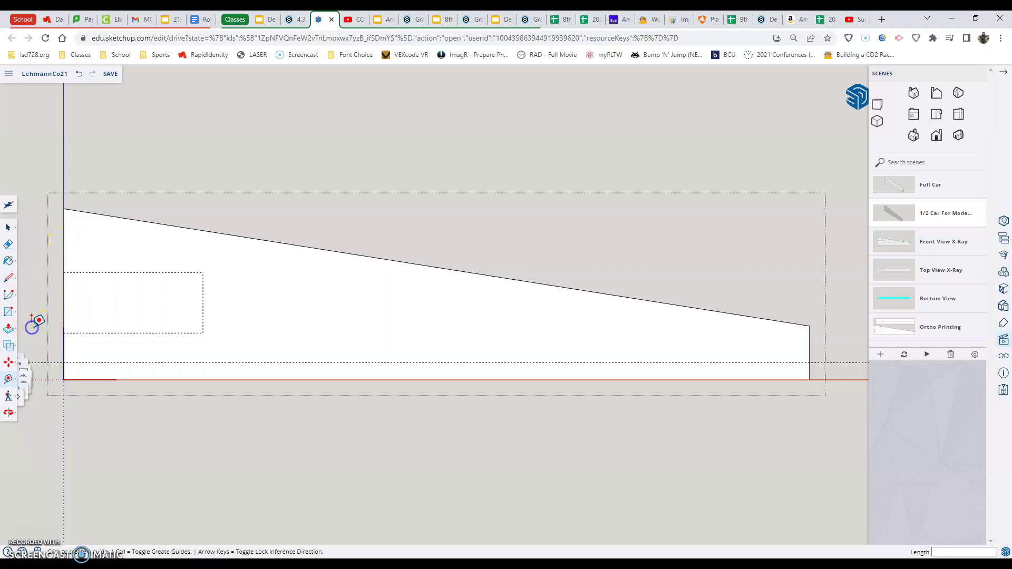
left_click(62, 230)
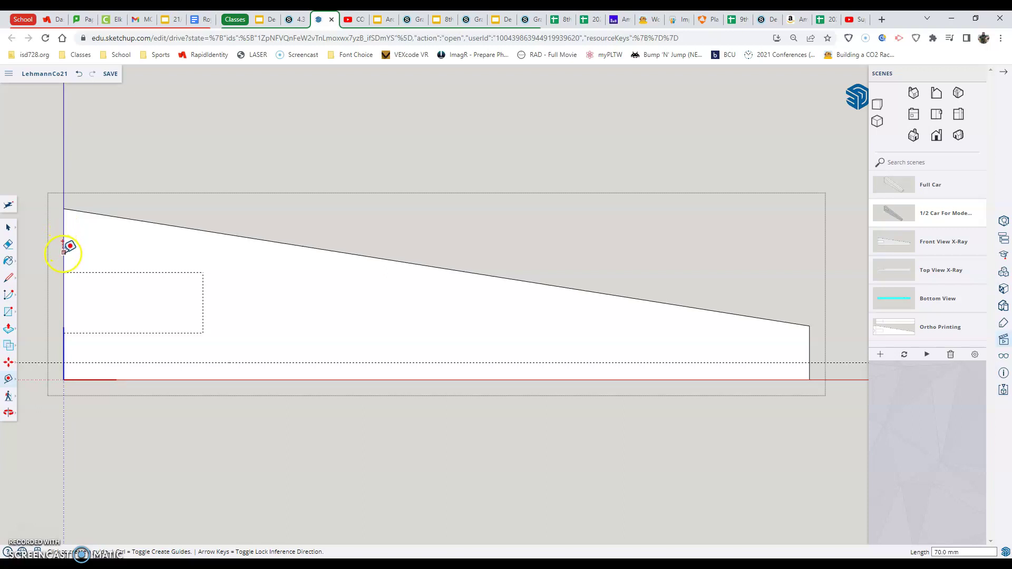
left_click(63, 254)
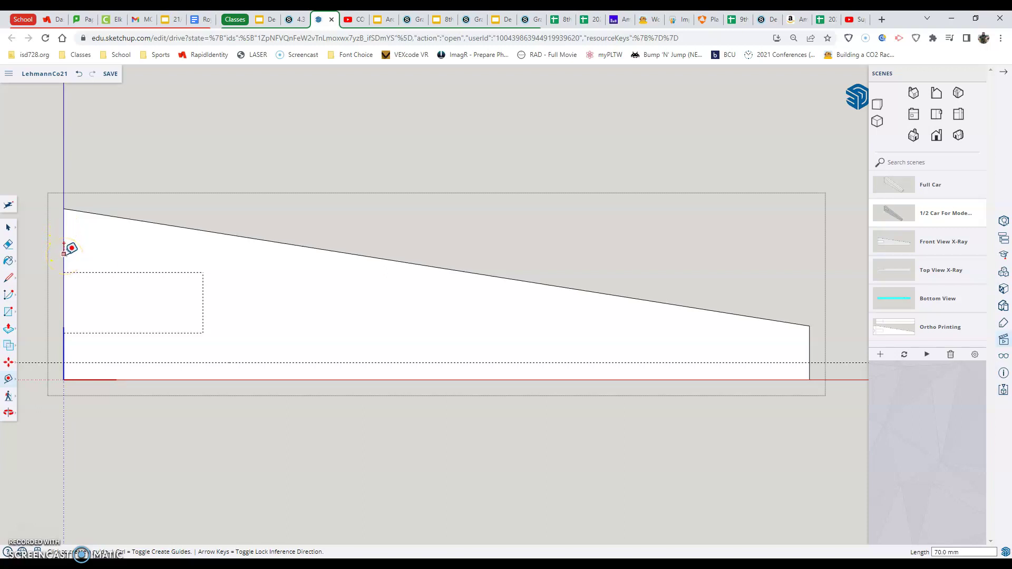
left_click(64, 353)
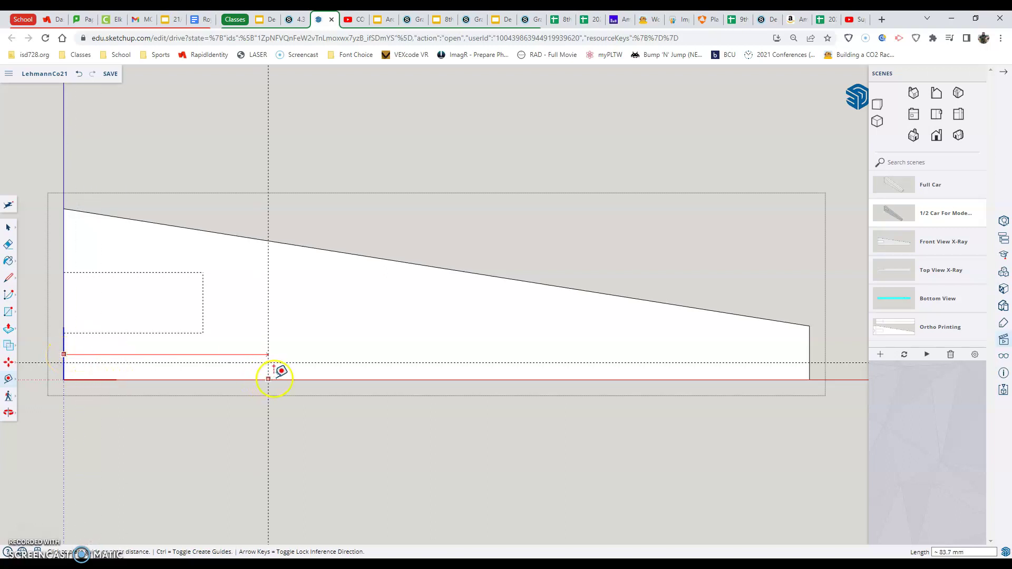
left_click_drag(268, 378, 672, 348)
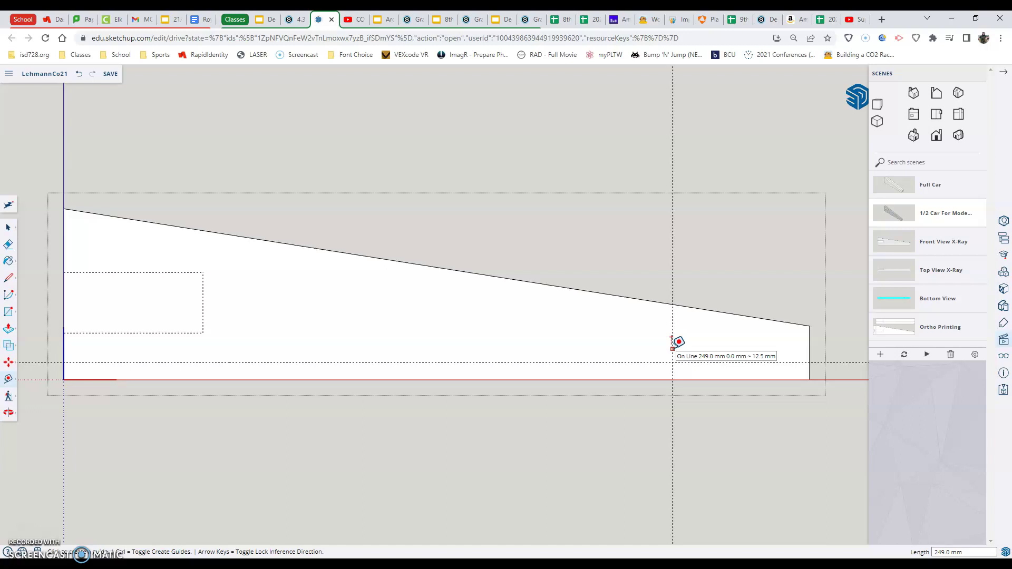
type("250")
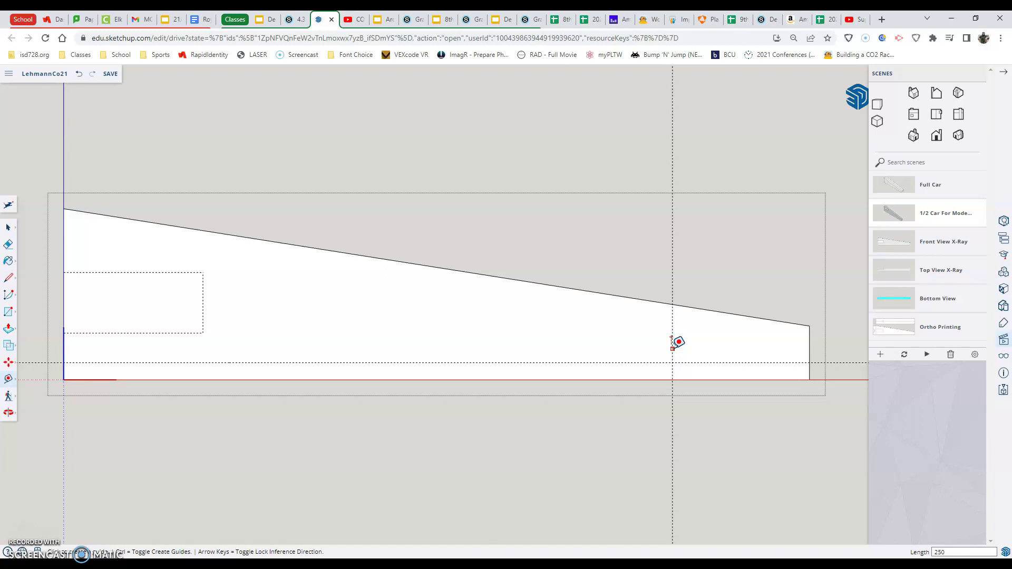
key("Return")
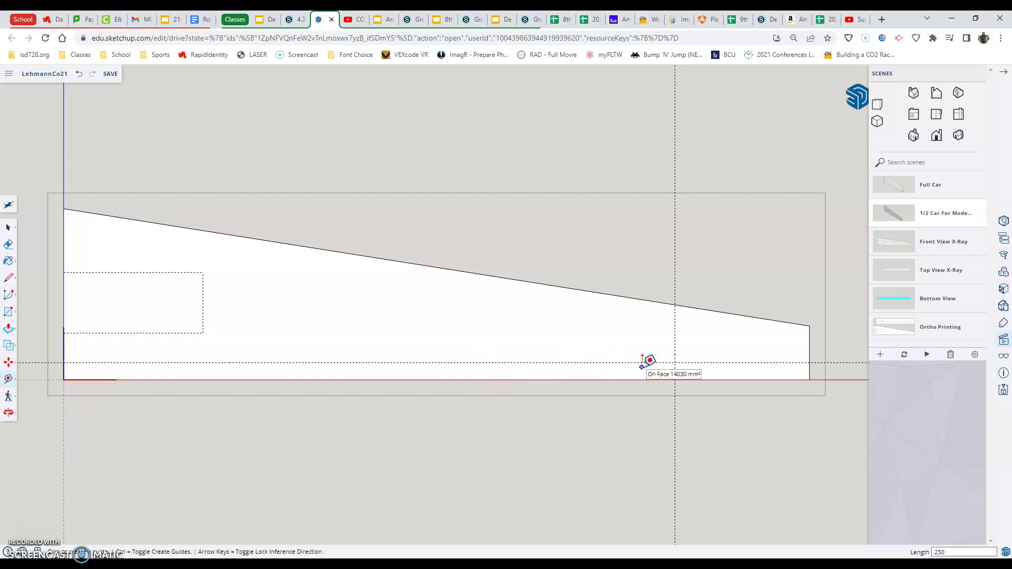
left_click(677, 374)
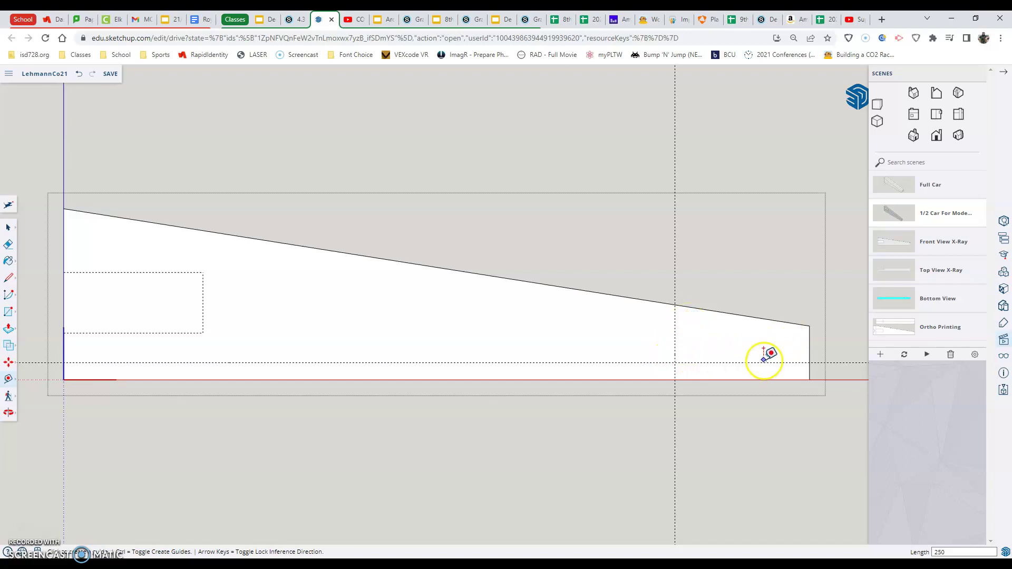
Draw a line along the vertical guide from the body's sloped edge down to its bottom edge.
left_click(7, 279)
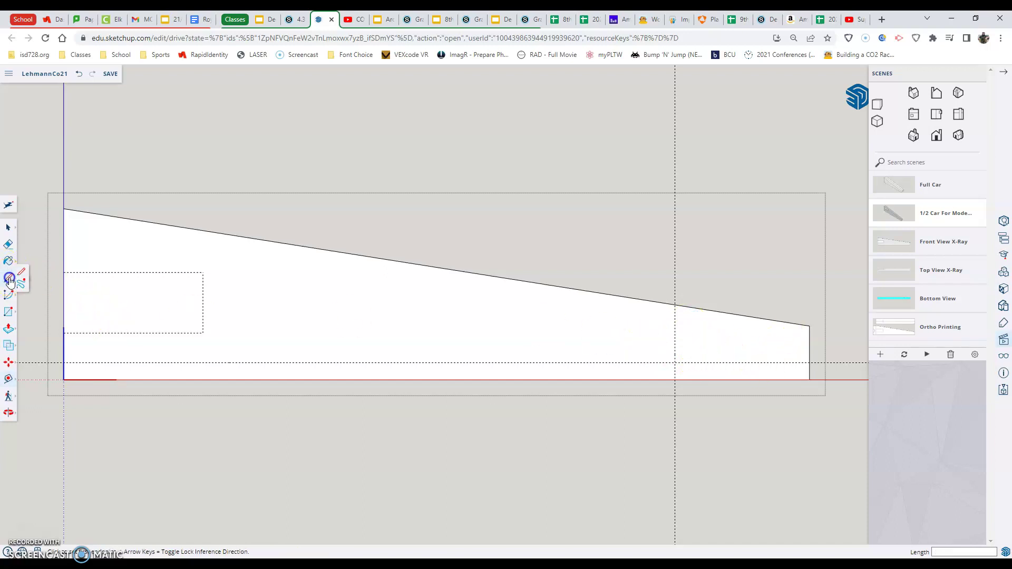
left_click(675, 305)
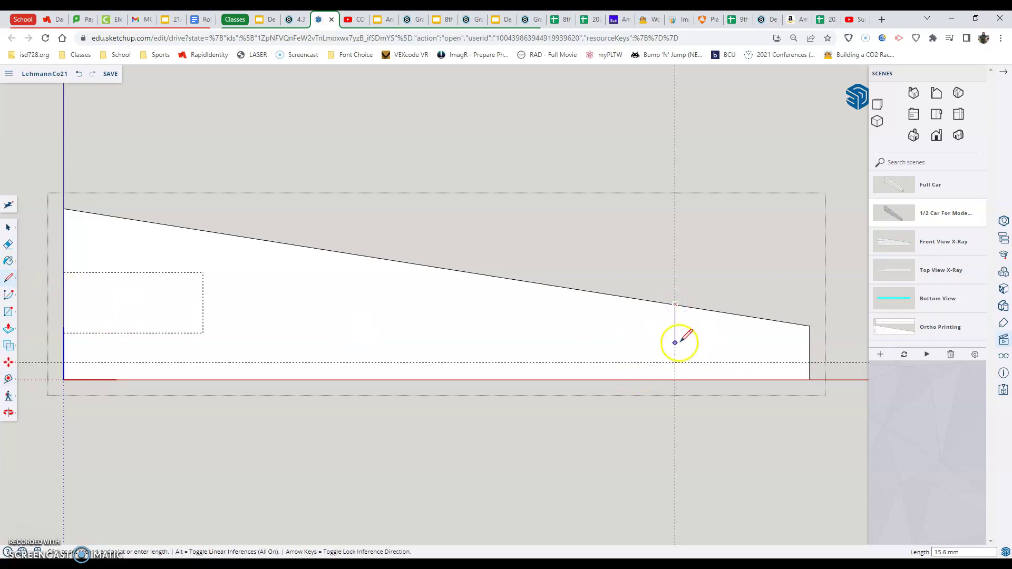
left_click(675, 379)
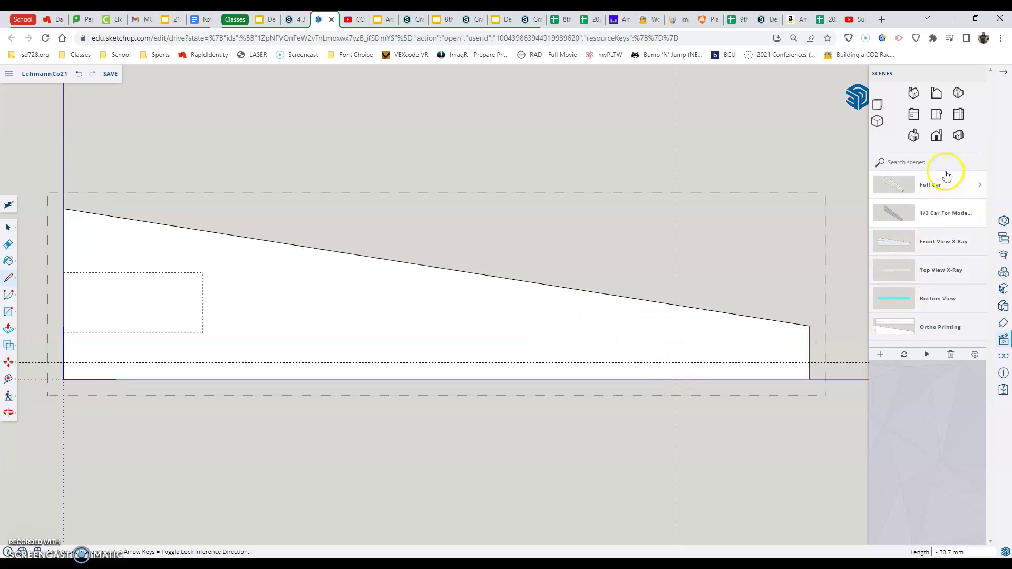
Push/Pull the face beyond the cut line 21 mm through the body to remove the short end, and return to the front view.
left_click(957, 137)
scroll(820, 322, "up", 3)
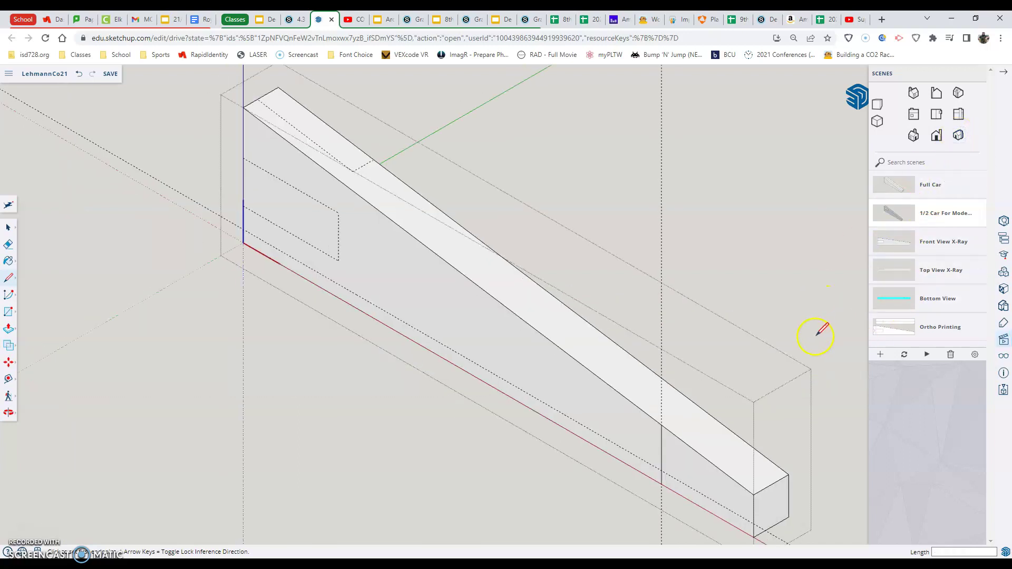
scroll(775, 444, "up", 3)
scroll(780, 443, "down", 4)
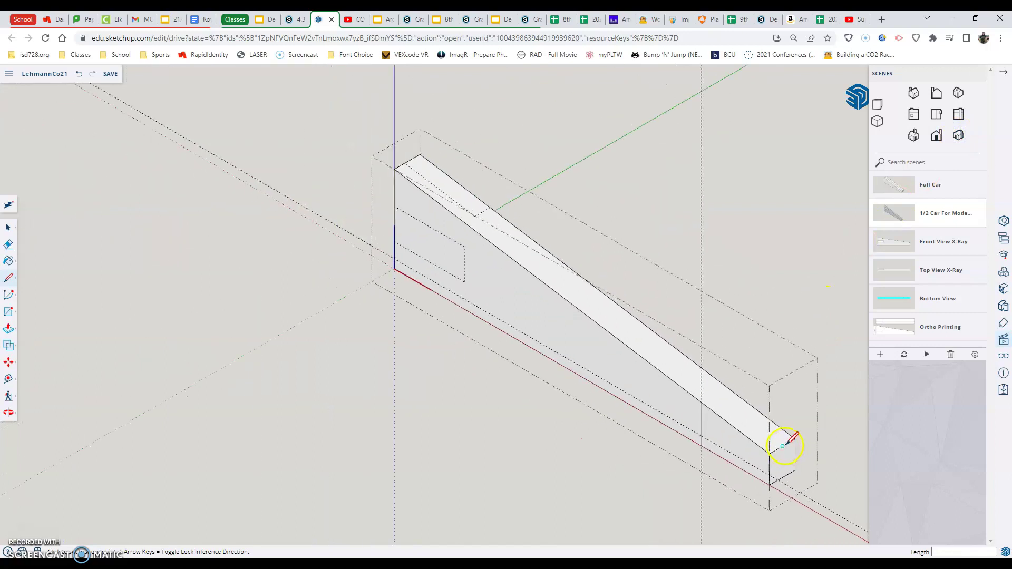
scroll(803, 454, "up", 3)
scroll(803, 443, "down", 2)
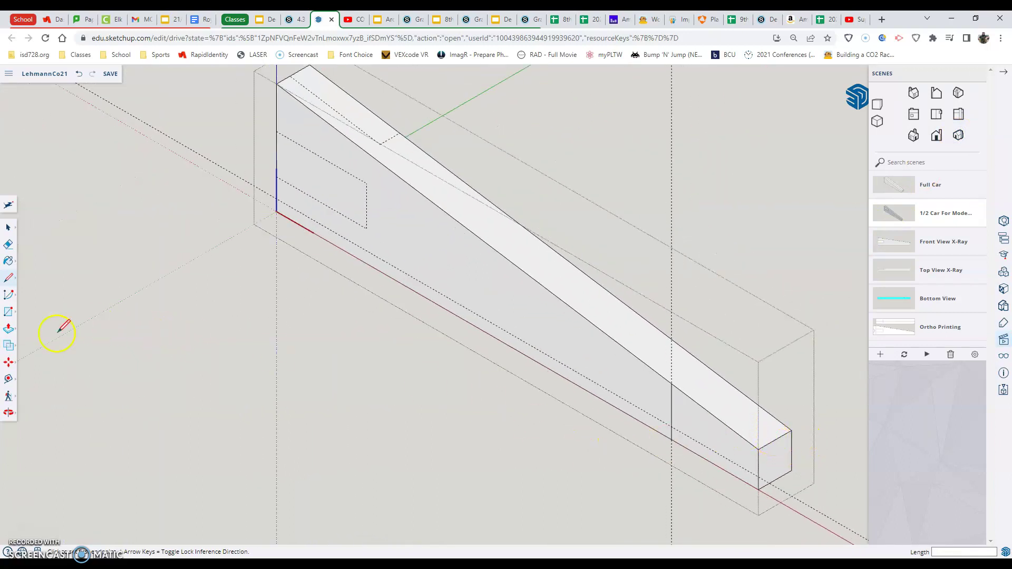
left_click(7, 331)
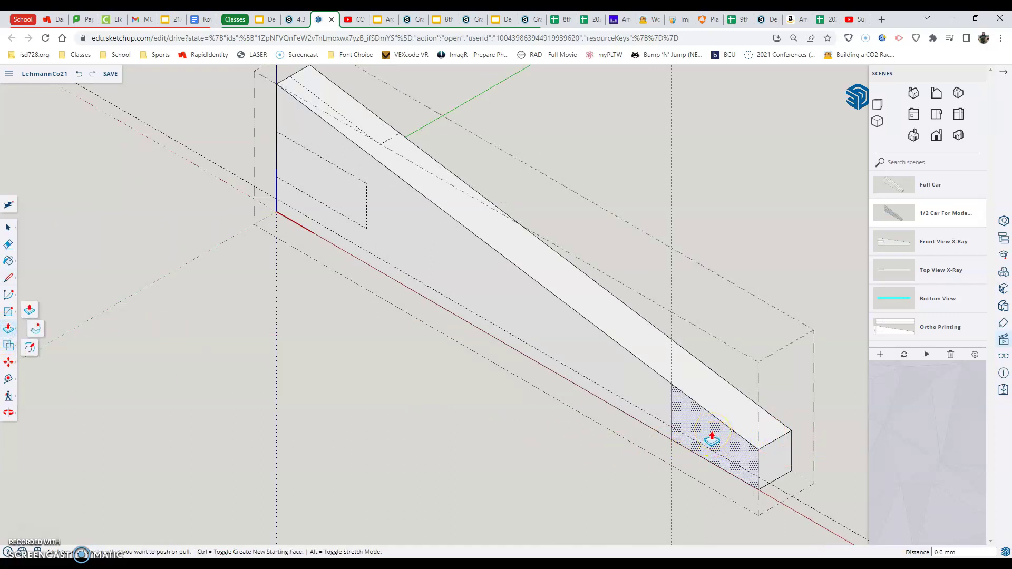
left_click_drag(712, 437, 760, 409)
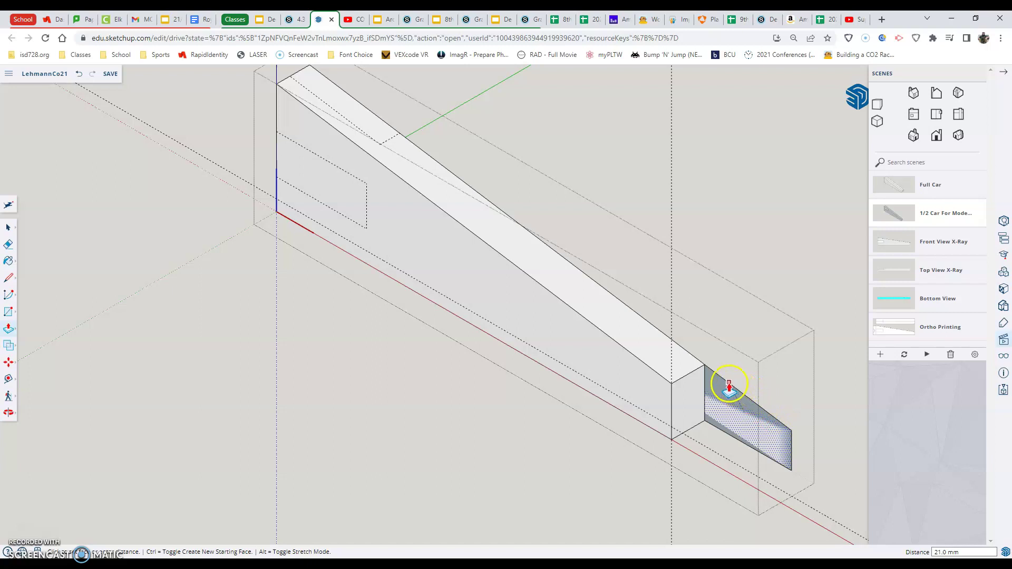
key("Escape")
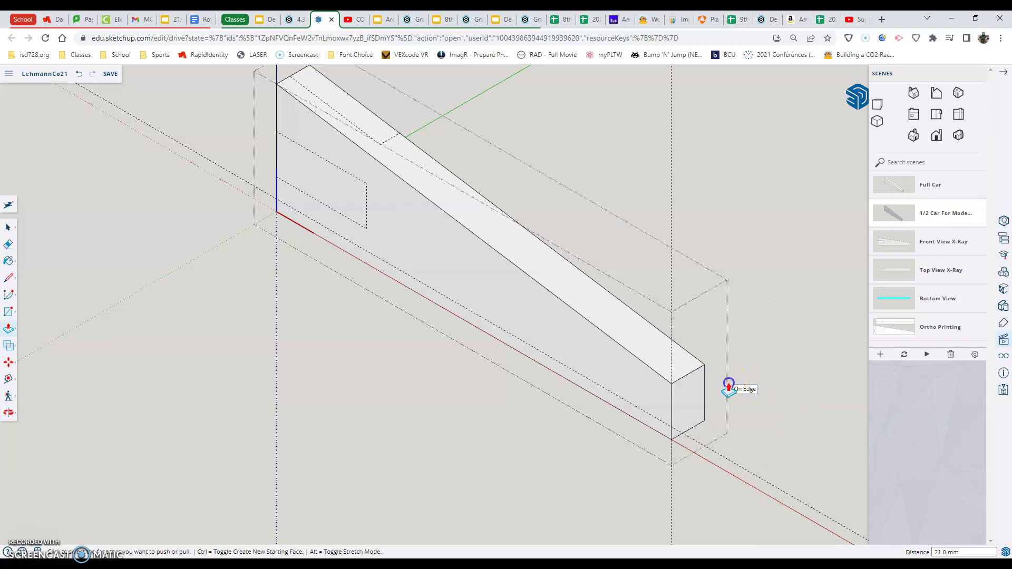
left_click(708, 368)
left_click(958, 136)
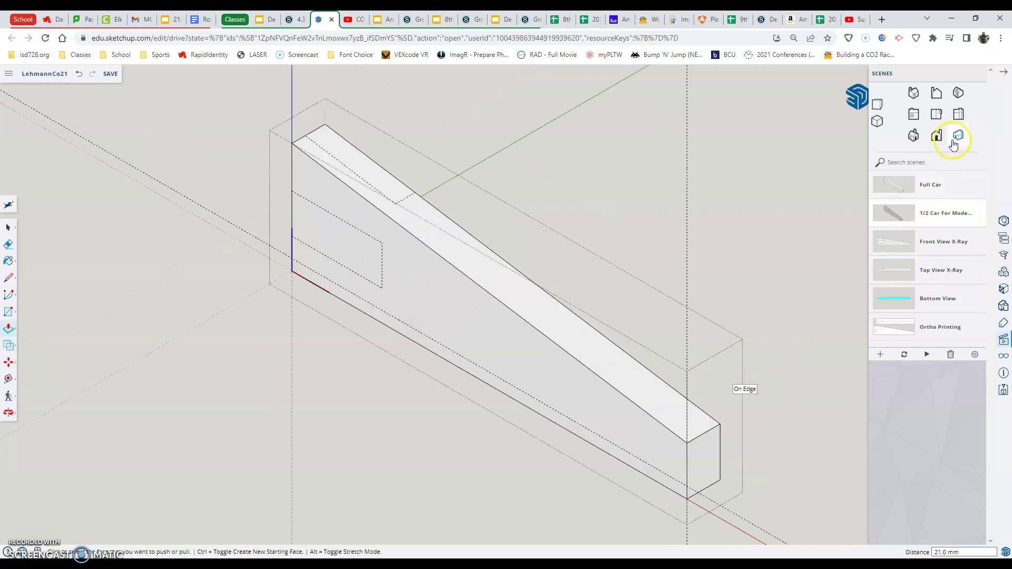
left_click(937, 138)
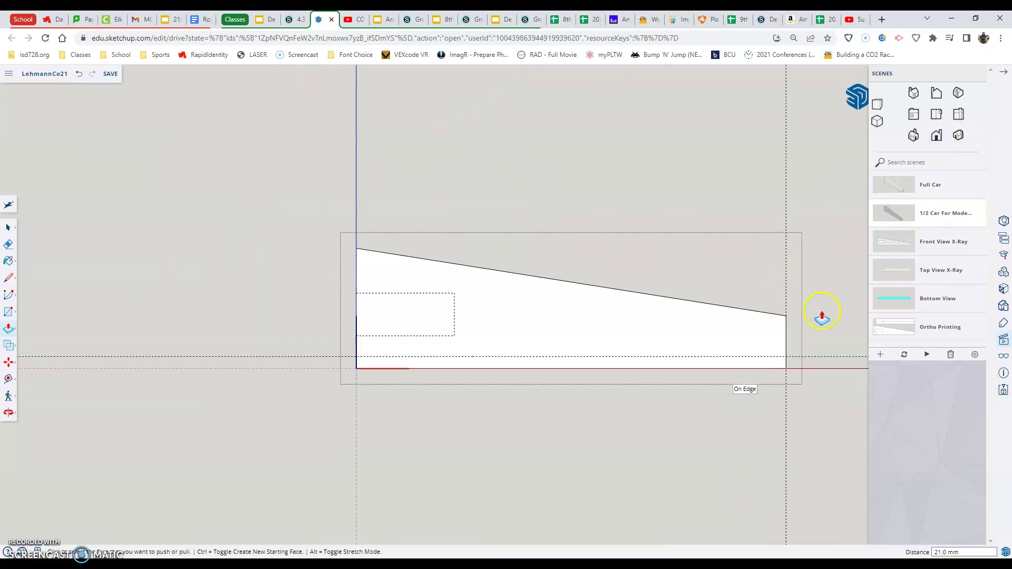